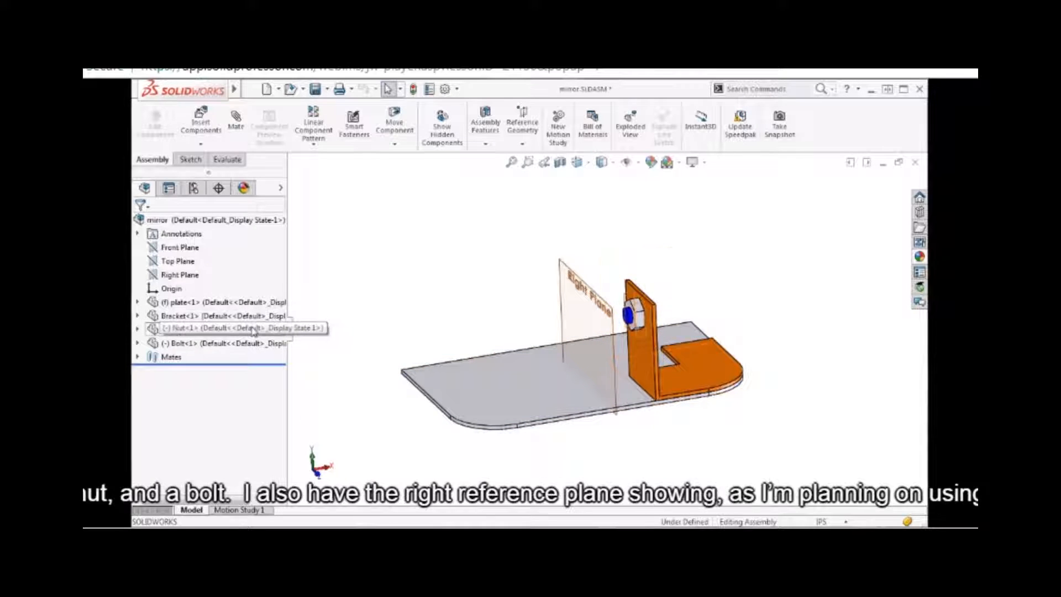
- Start Mirror Components about the plate's Right Plane and select the bracket, nut and bolt as the components to mirror
mouse_move(248, 343)
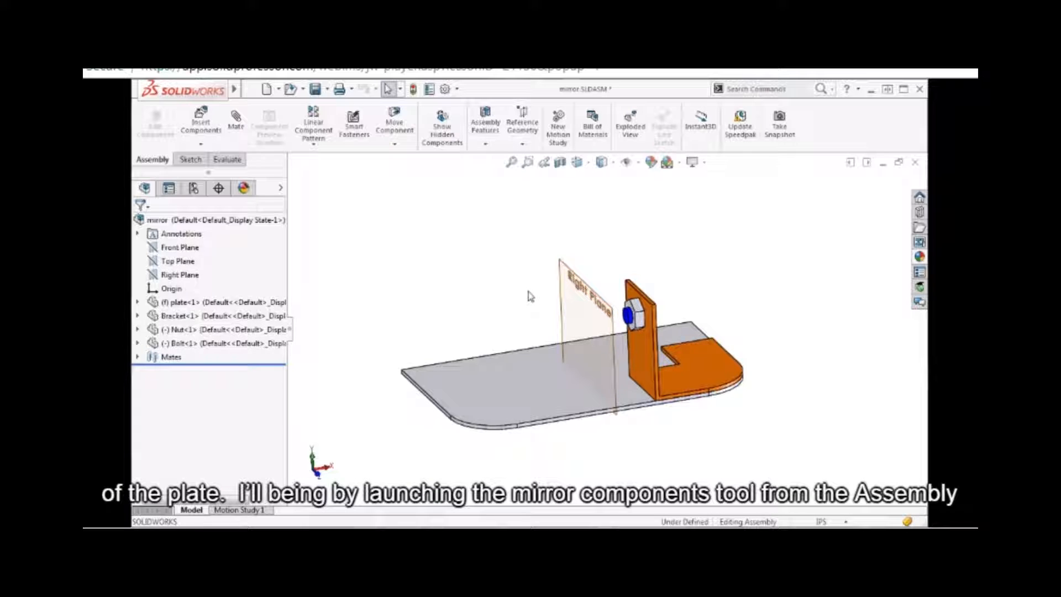
left_click(315, 144)
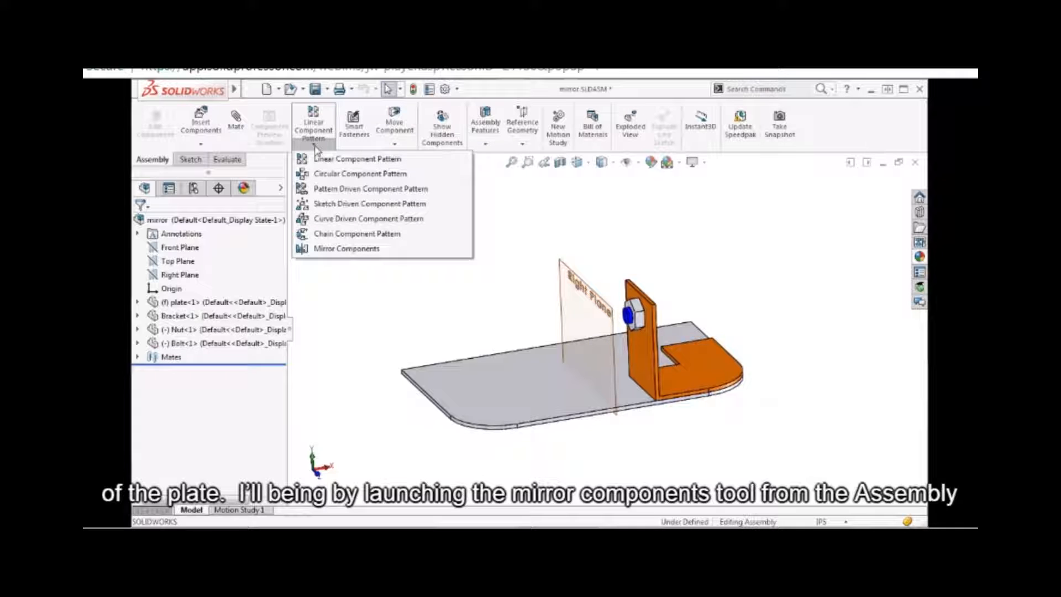
left_click(354, 250)
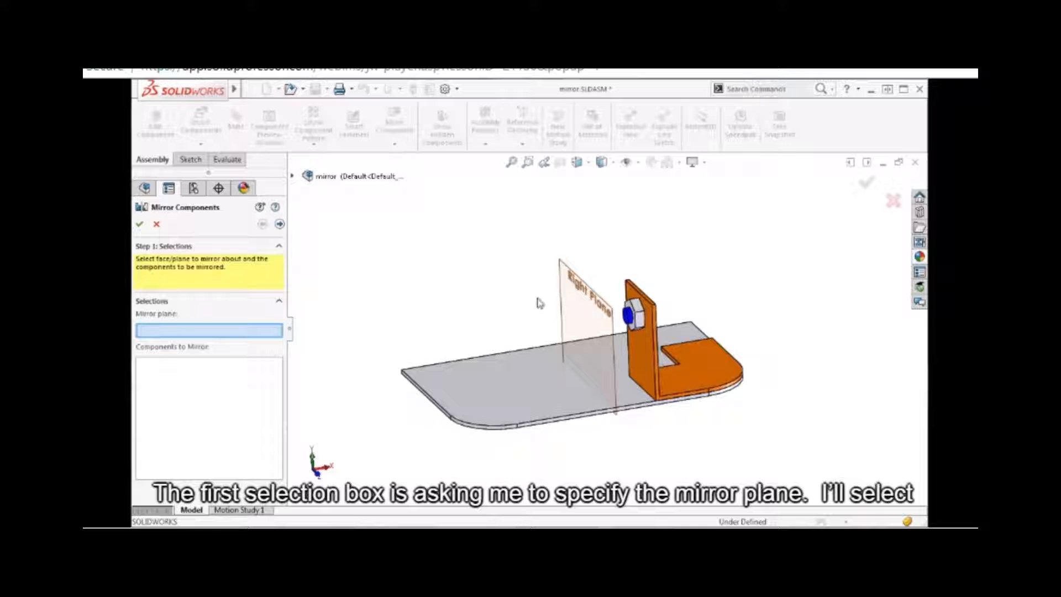
left_click(563, 303)
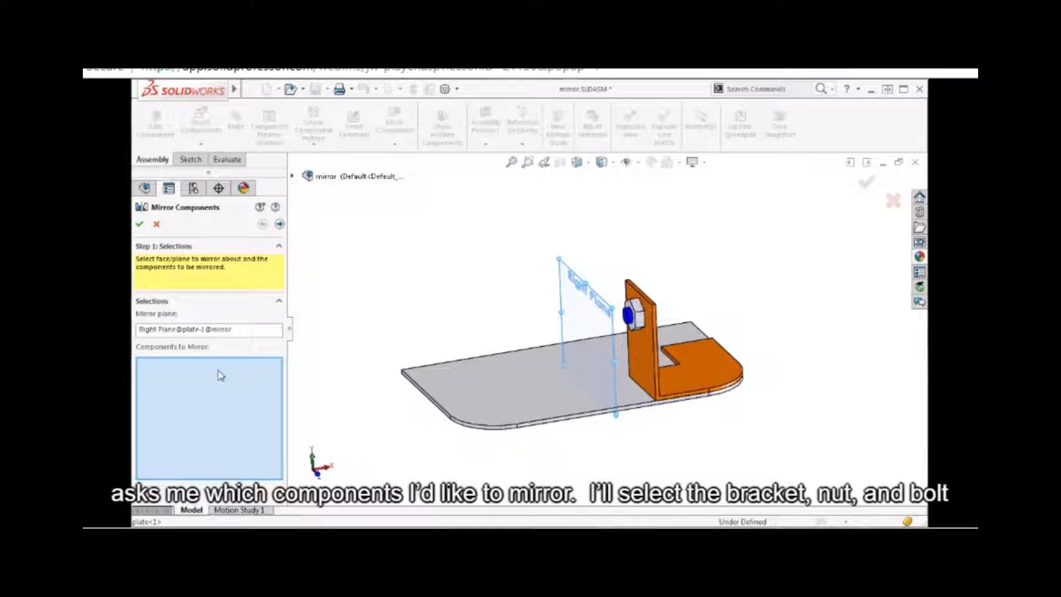
left_click(652, 364)
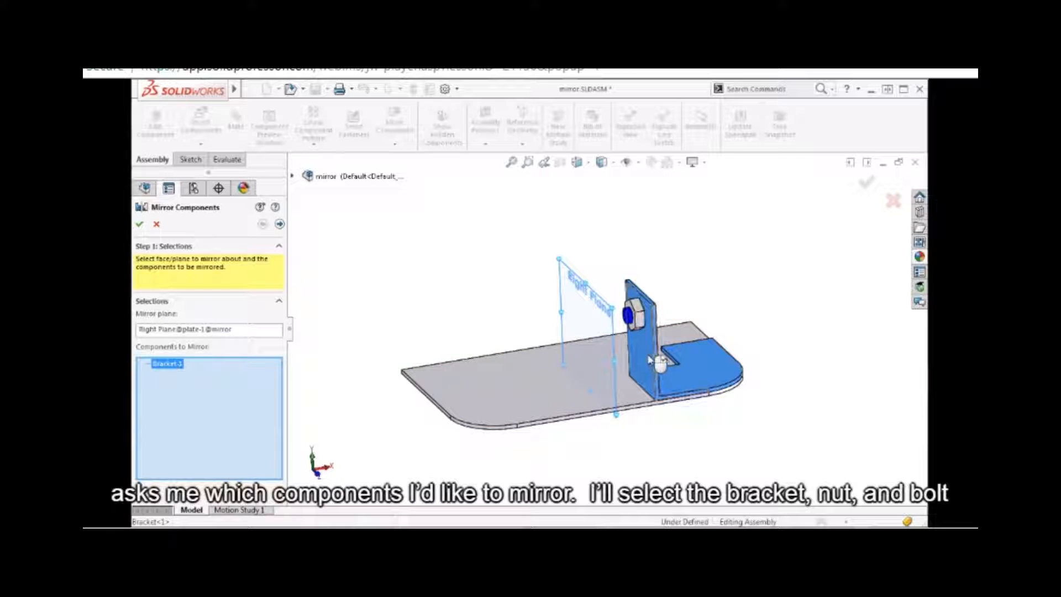
left_click(631, 319)
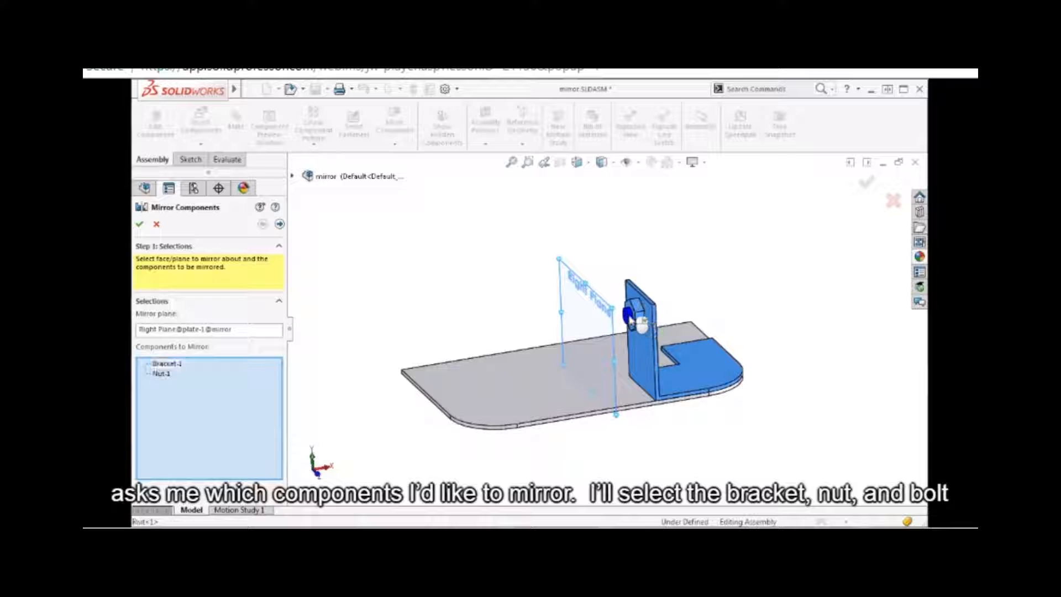
left_click(632, 320)
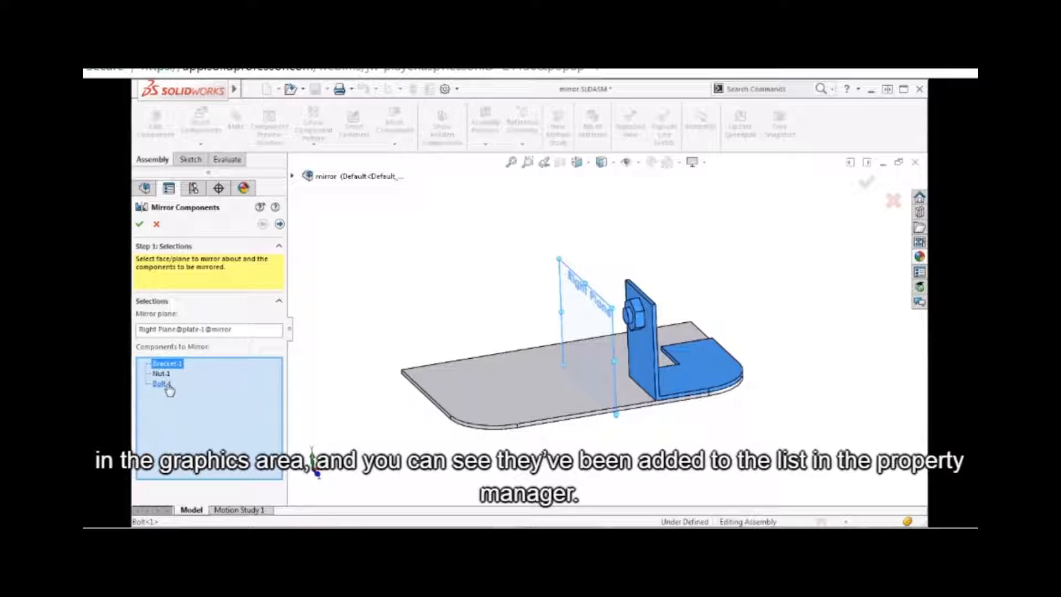
- Advance to Set Orientation and cycle the mirrored bracket through its possible orientations, settling on 1 of 4
left_click(279, 225)
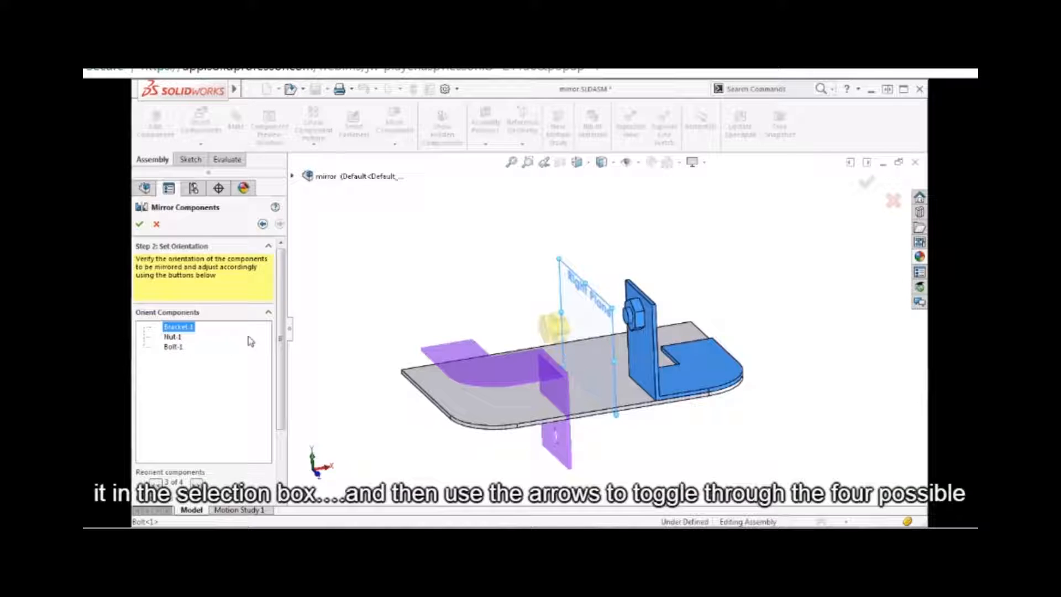
left_click_drag(279, 350, 280, 384)
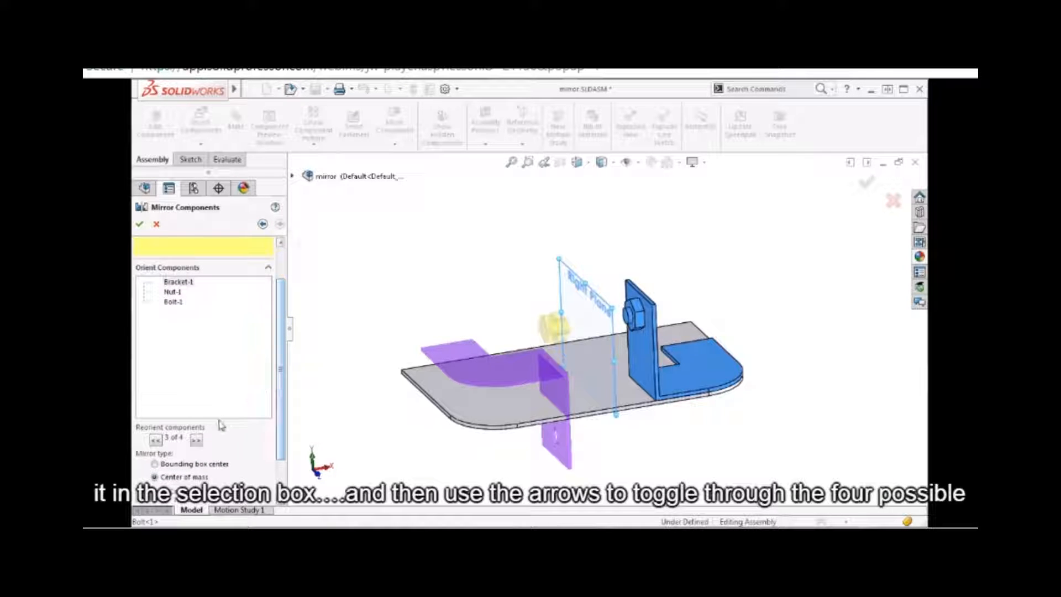
left_click(196, 439)
left_click(157, 440)
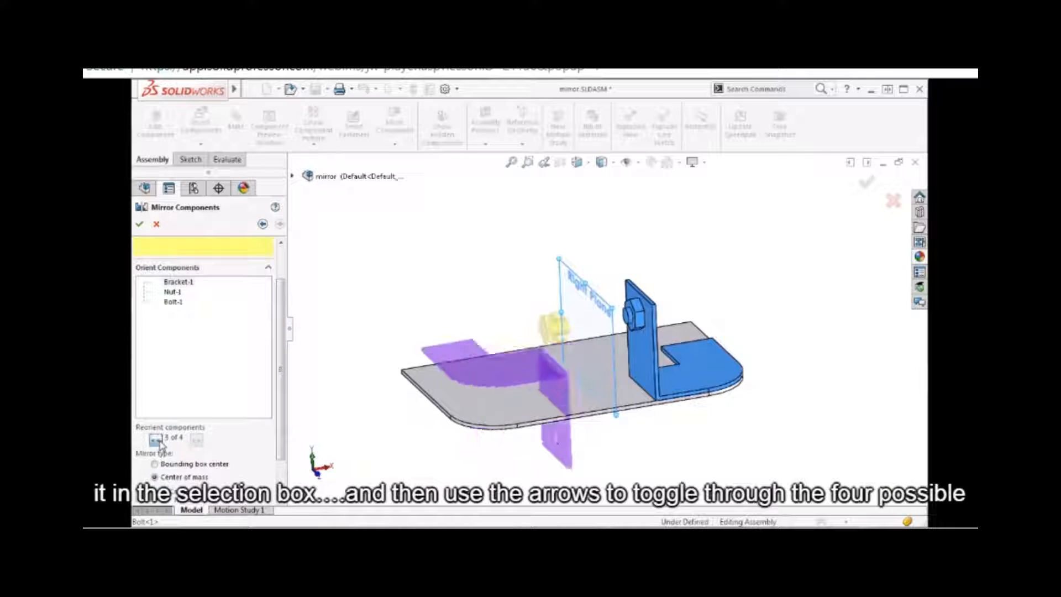
left_click(157, 440)
left_click(157, 440)
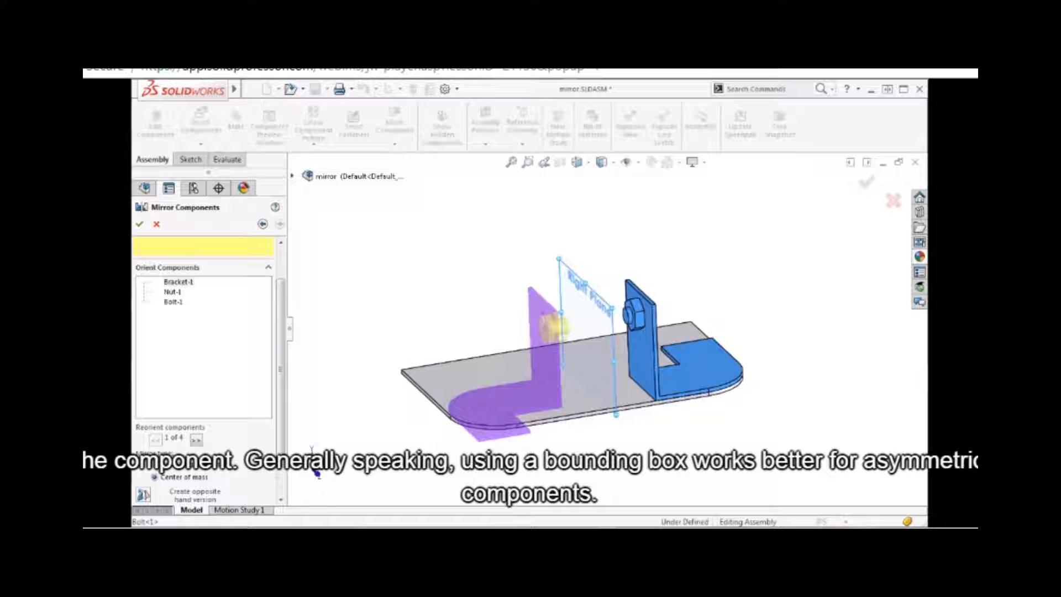
- Set the mirror type to Bounding box center and preview the bracket's four orientations, returning to 1 of 4
left_click(155, 476)
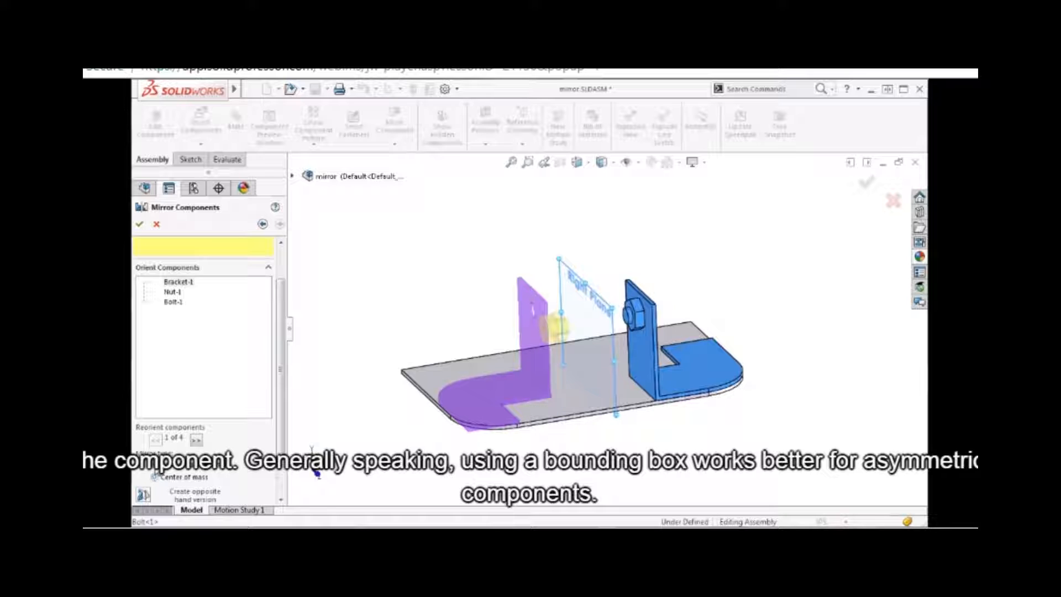
left_click(196, 439)
left_click(196, 440)
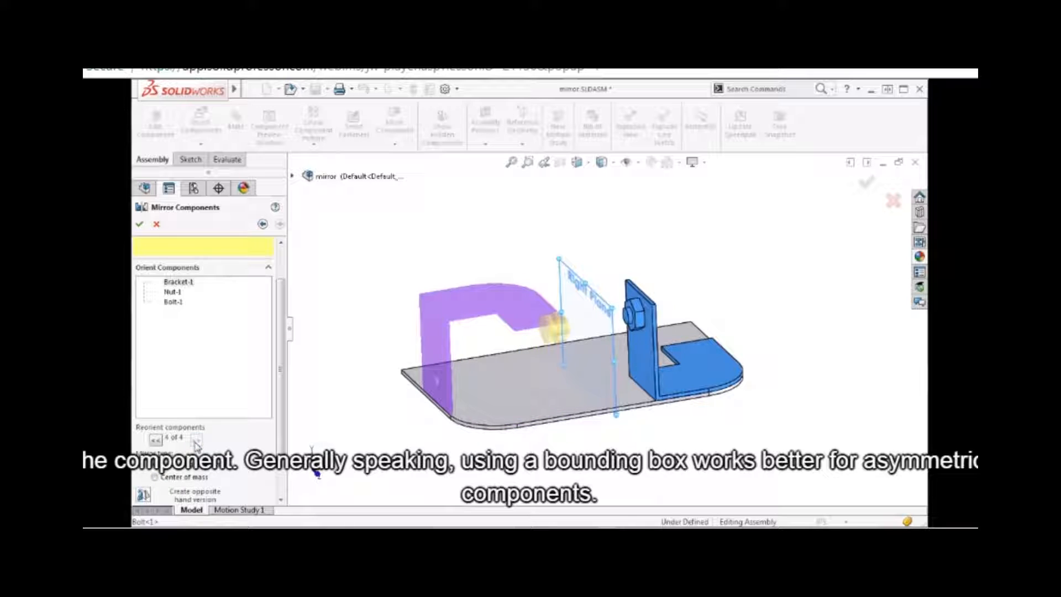
left_click(156, 441)
left_click(156, 440)
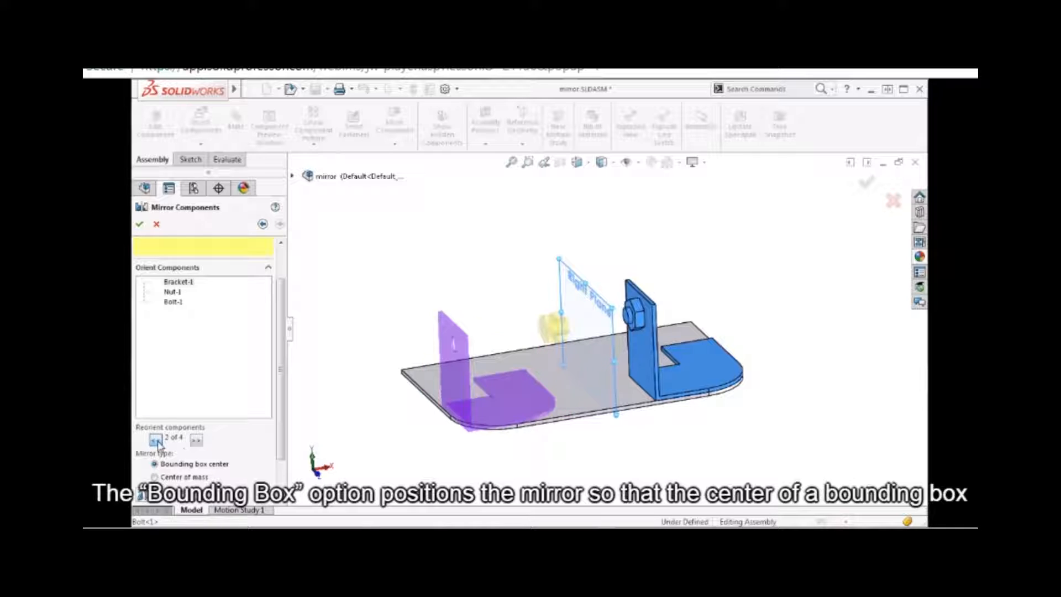
left_click(156, 440)
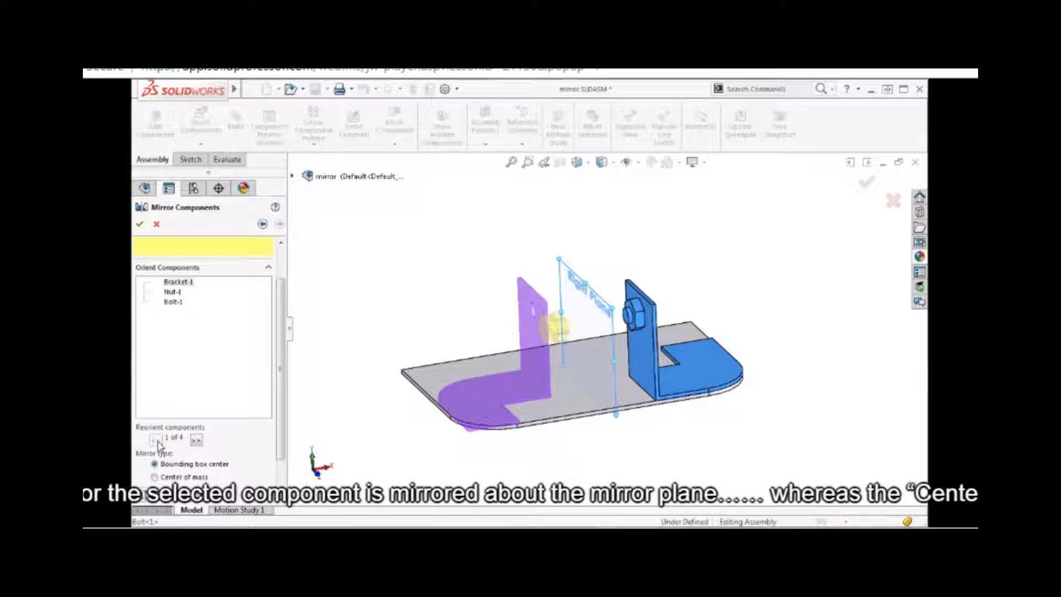
- Restore the Center of mass mirror type and preview the bracket's four orientations again, returning to the first one
left_click(155, 476)
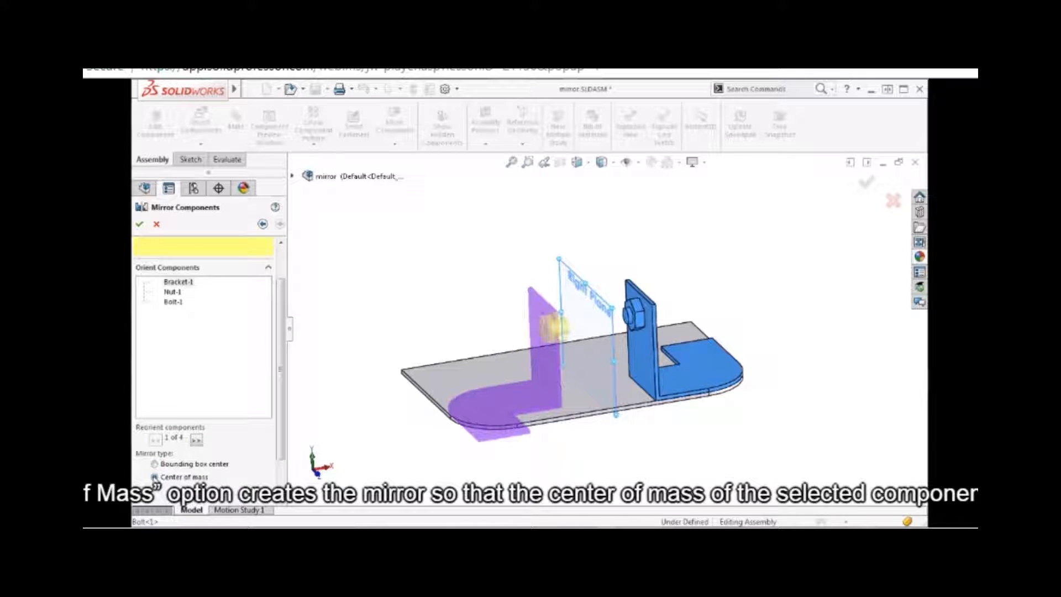
left_click(196, 440)
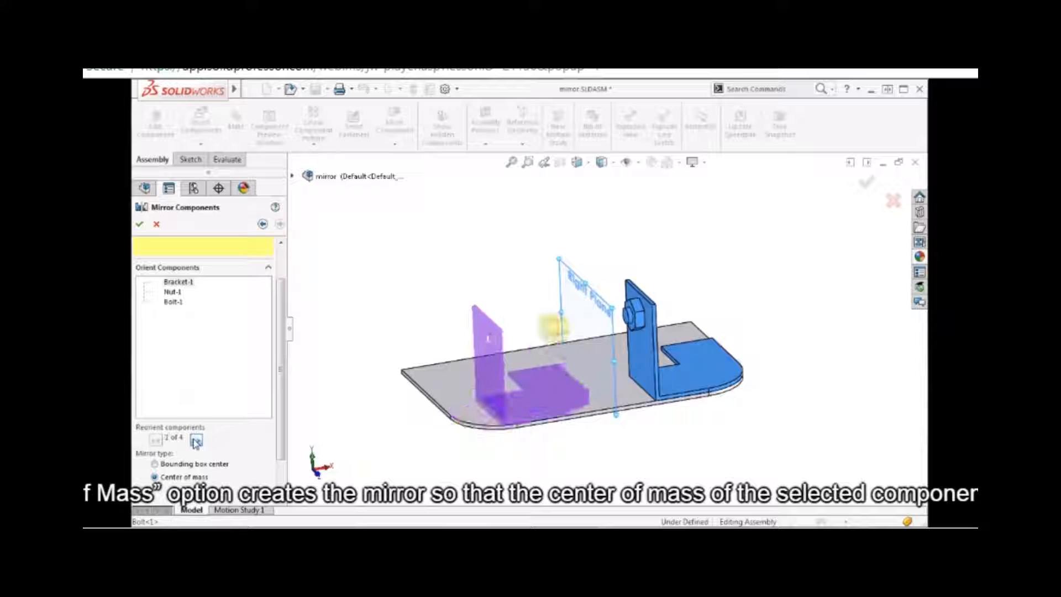
left_click(196, 440)
left_click(196, 440)
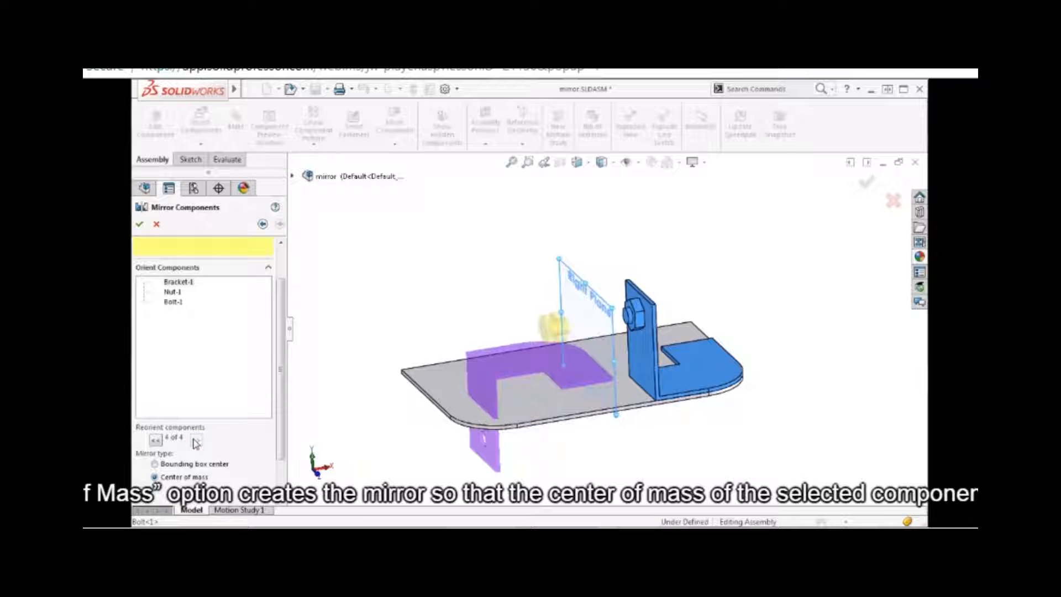
left_click(156, 439)
left_click(156, 440)
left_click(156, 440)
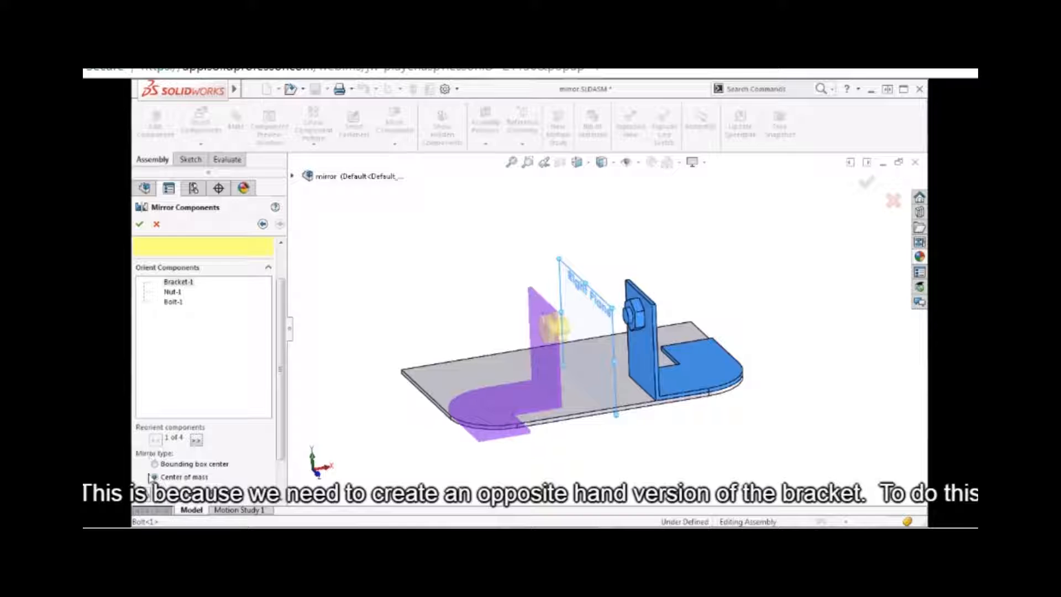
- Create an opposite hand version of the bracket, check the nut and bolt orientations, and advance to the opposite hand settings
left_click(143, 495)
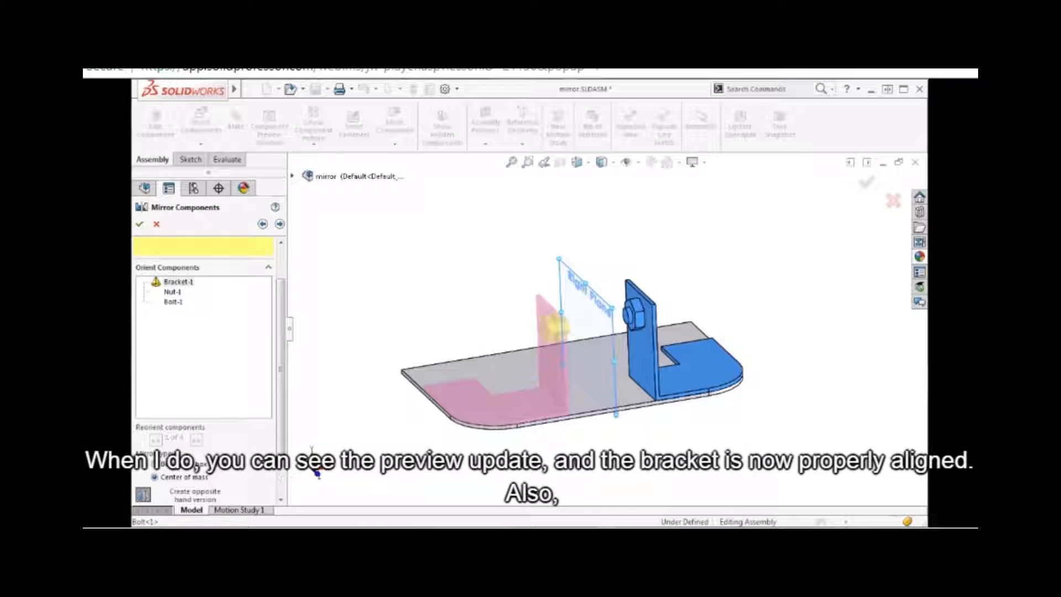
mouse_move(637, 452)
middle_mouse_down()
mouse_move(585, 445)
mouse_move(614, 461)
mouse_move(637, 457)
middle_mouse_up()
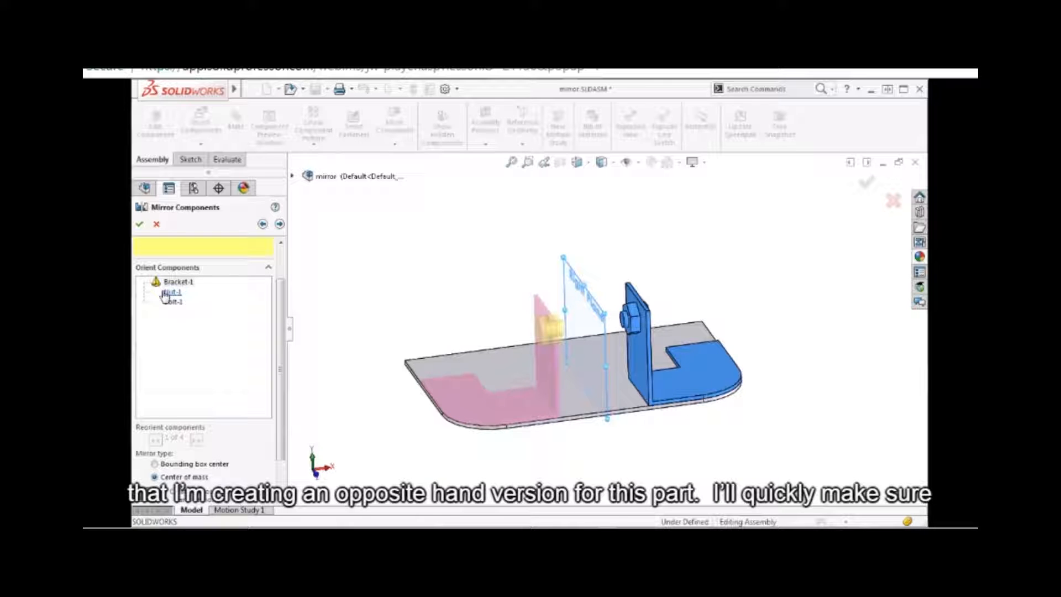
left_click(172, 291)
left_click(173, 302)
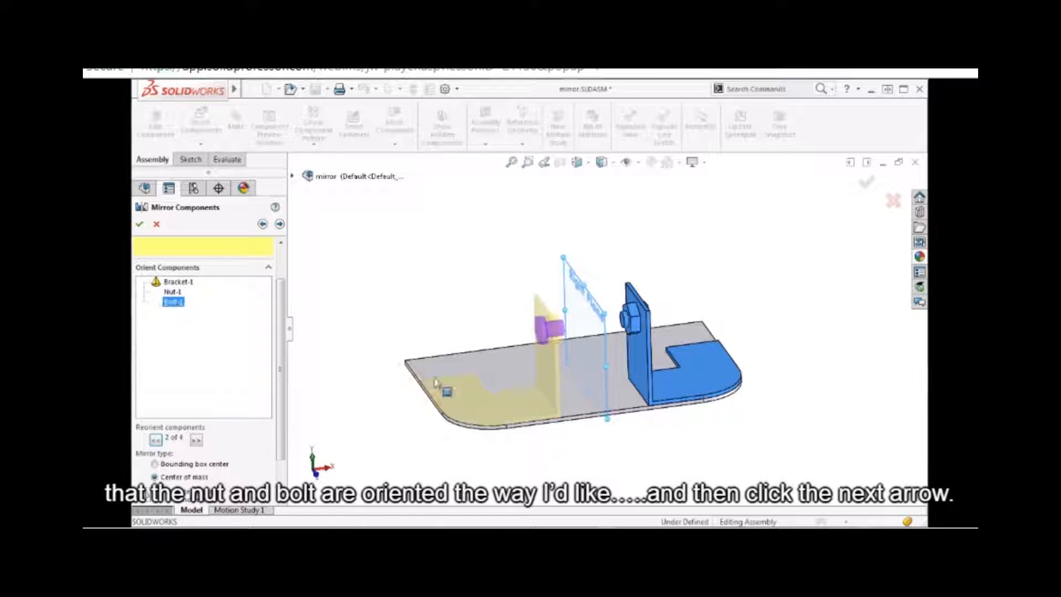
mouse_move(529, 435)
middle_mouse_down()
mouse_move(495, 431)
mouse_move(527, 444)
middle_mouse_up()
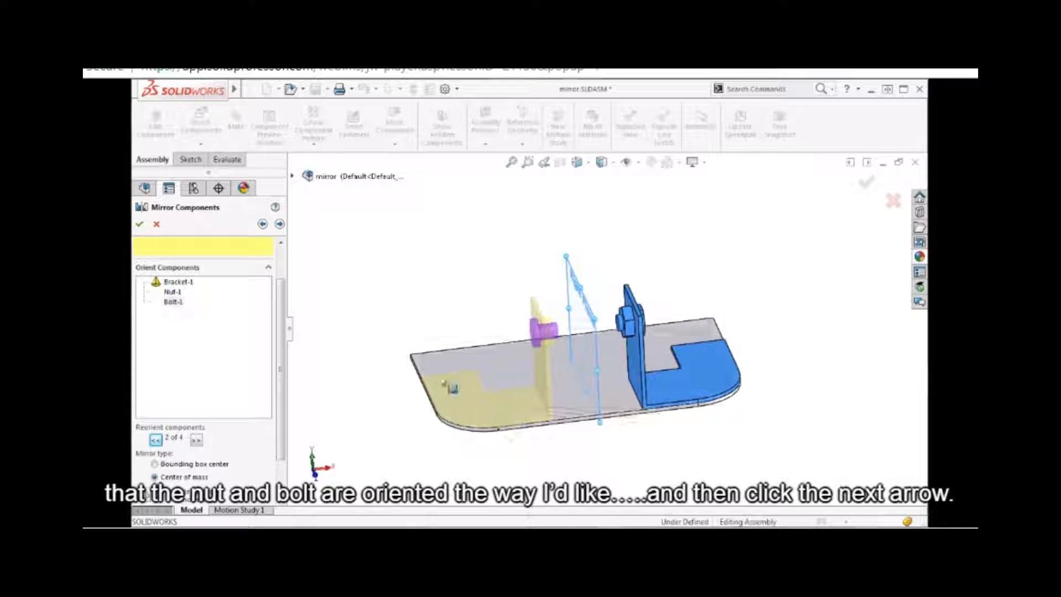
left_click(279, 224)
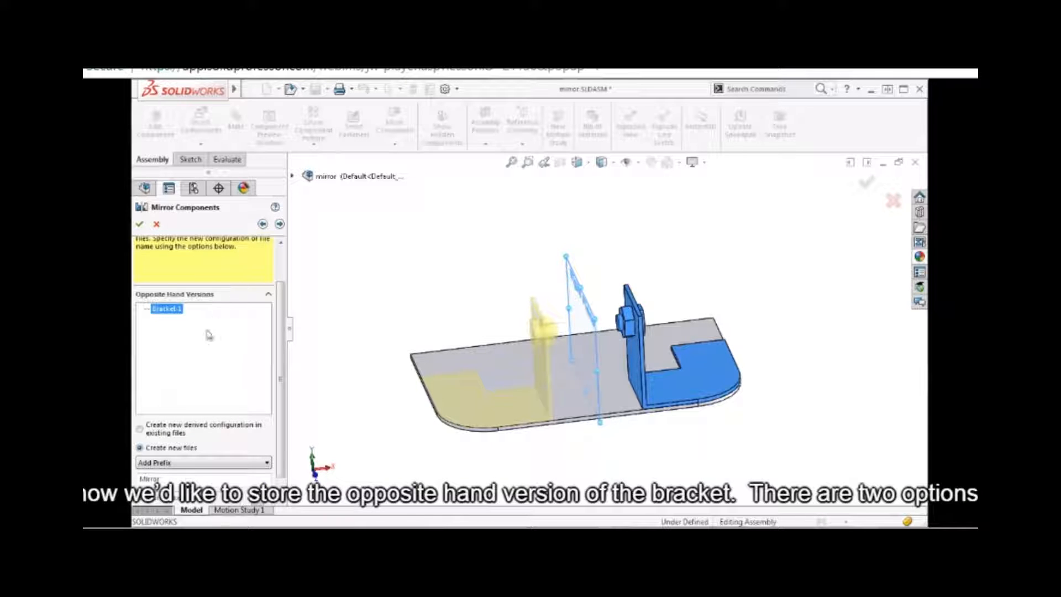
- Try storing the opposite hand bracket as a new file named with an added prefix
left_click(140, 429)
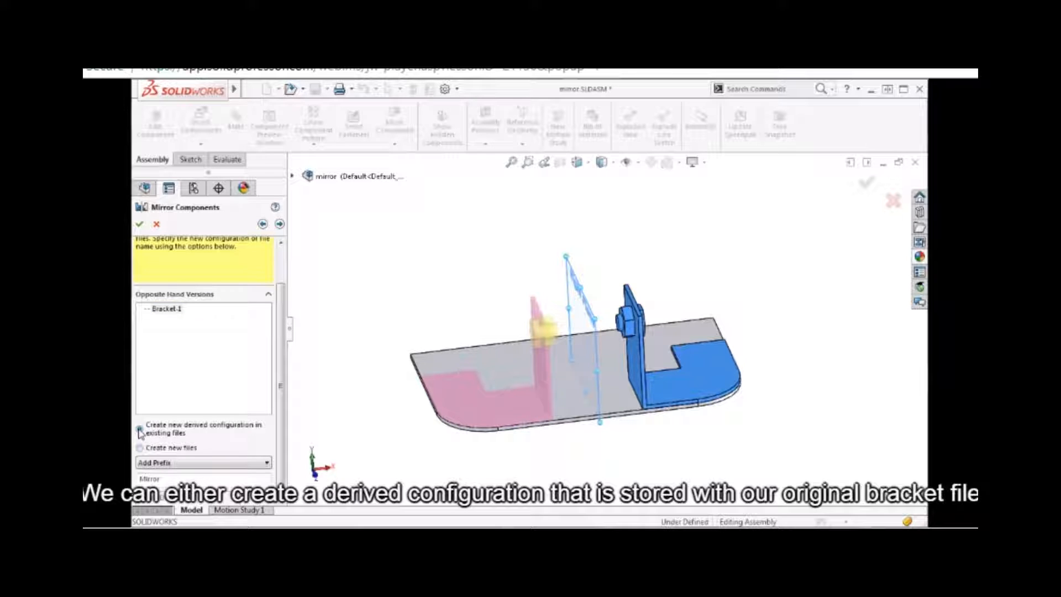
left_click(140, 447)
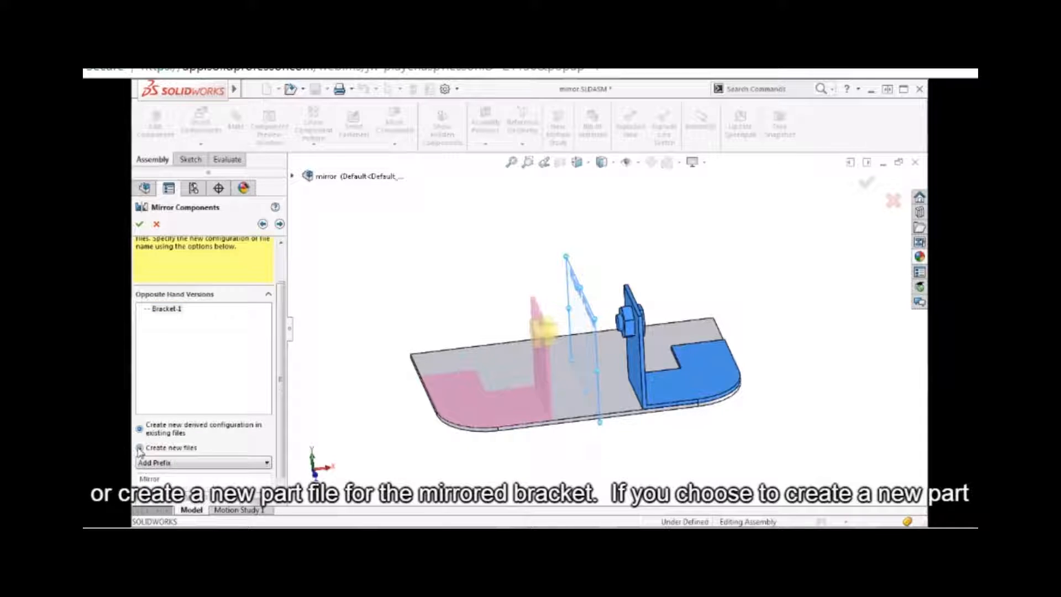
scroll(280, 448, "down", 1)
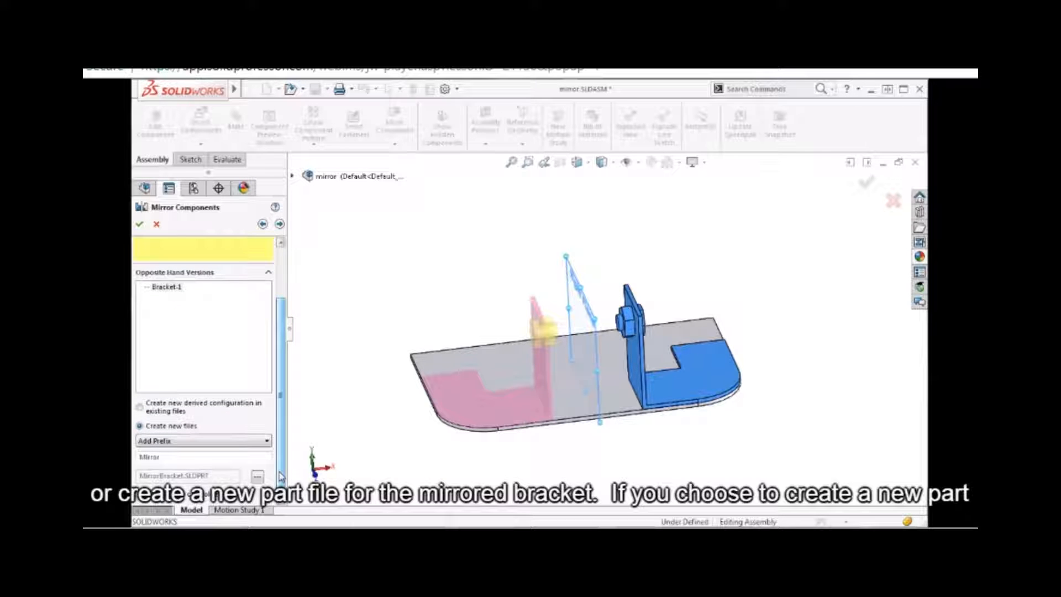
left_click(264, 441)
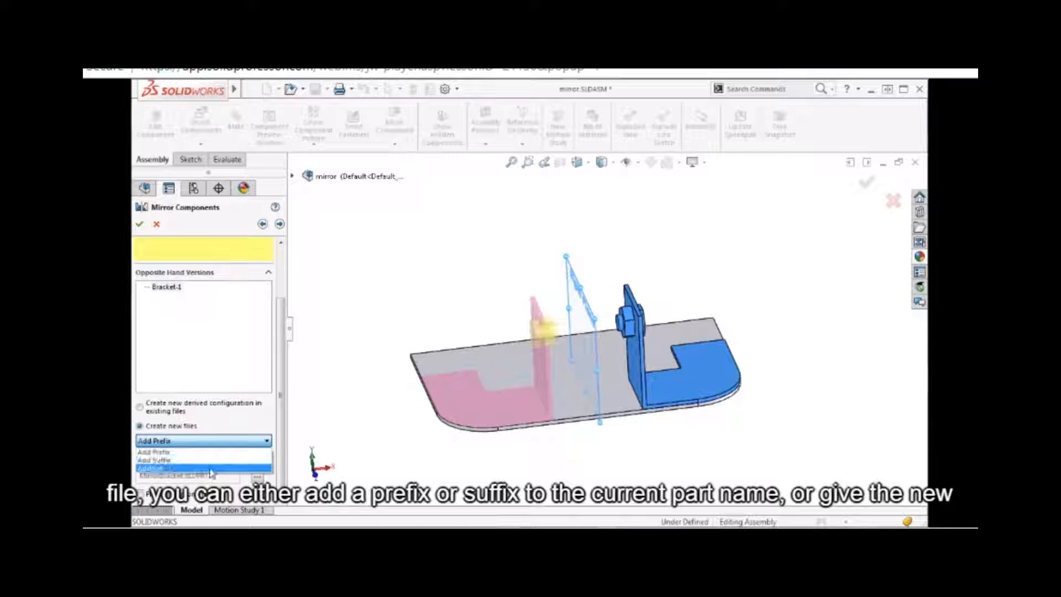
left_click(216, 452)
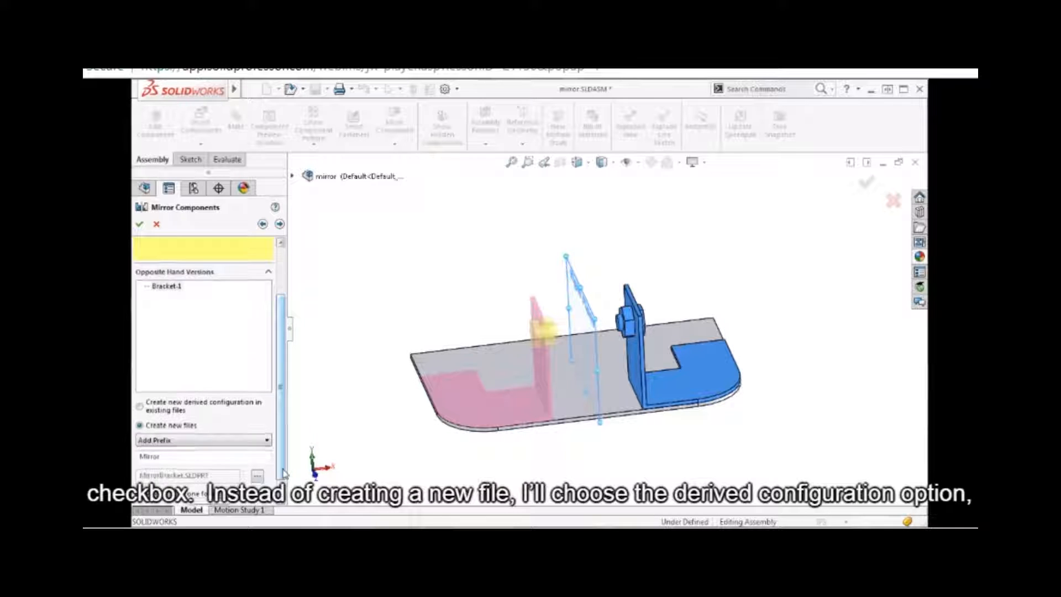
left_click_drag(281, 468, 281, 483)
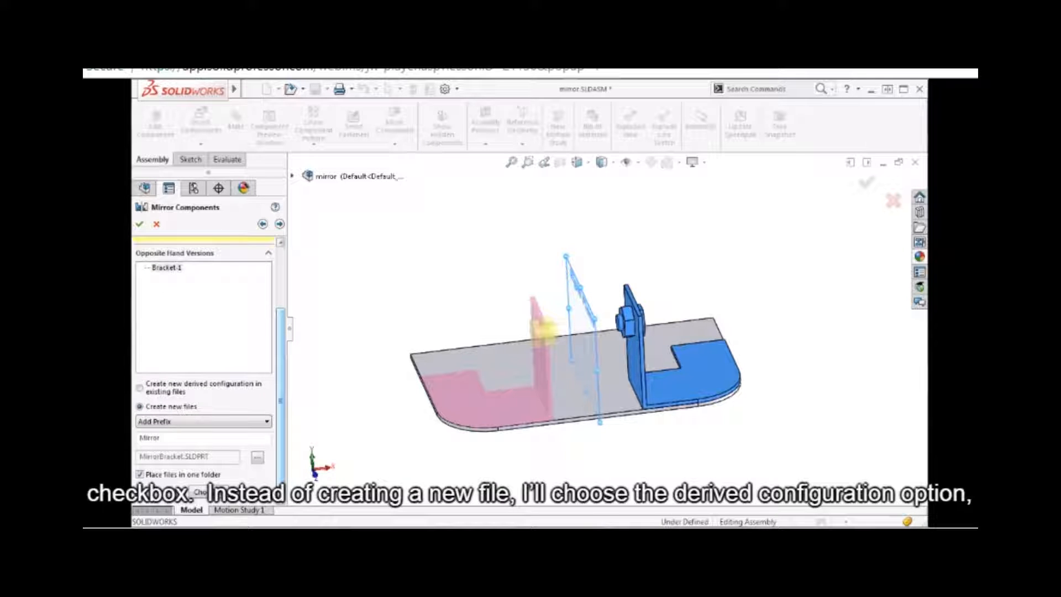
- Store the opposite hand bracket as a new derived configuration in the existing file and complete the component mirror
left_click(140, 389)
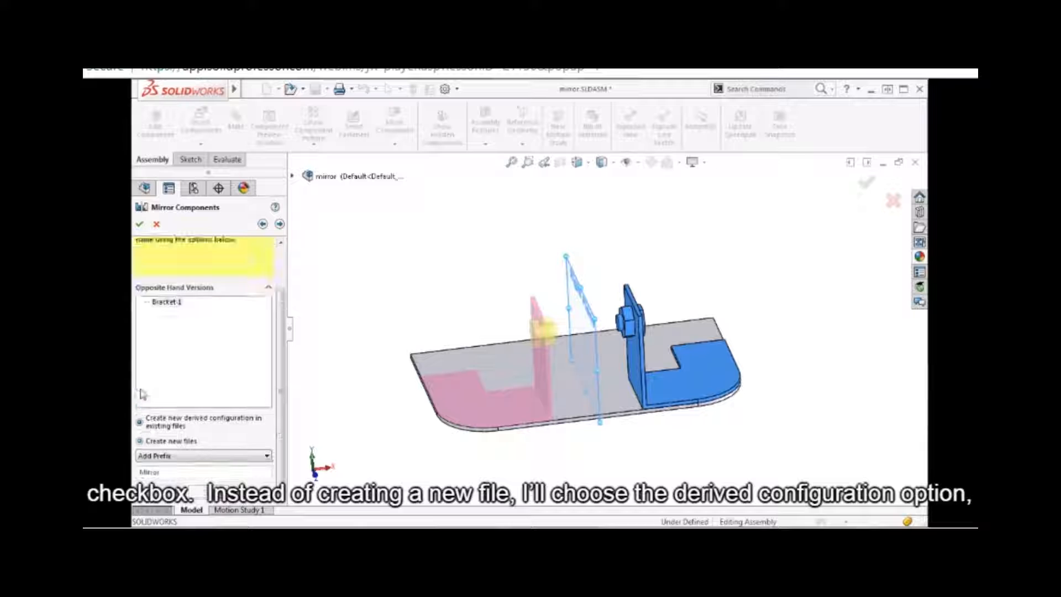
left_click(139, 224)
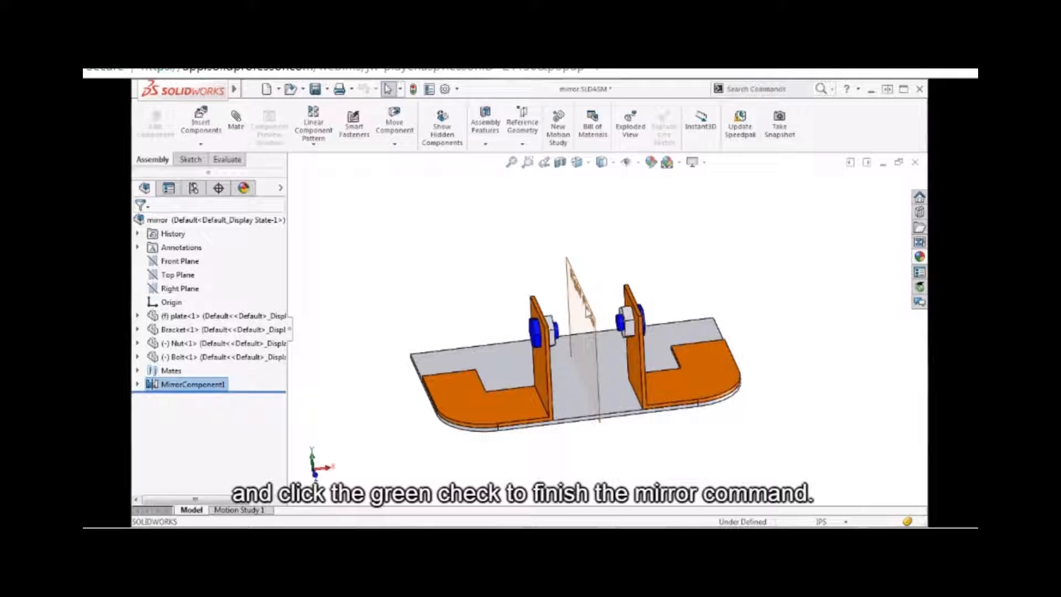
mouse_move(613, 325)
middle_mouse_down()
mouse_move(559, 318)
mouse_move(611, 315)
mouse_move(631, 326)
middle_mouse_up()
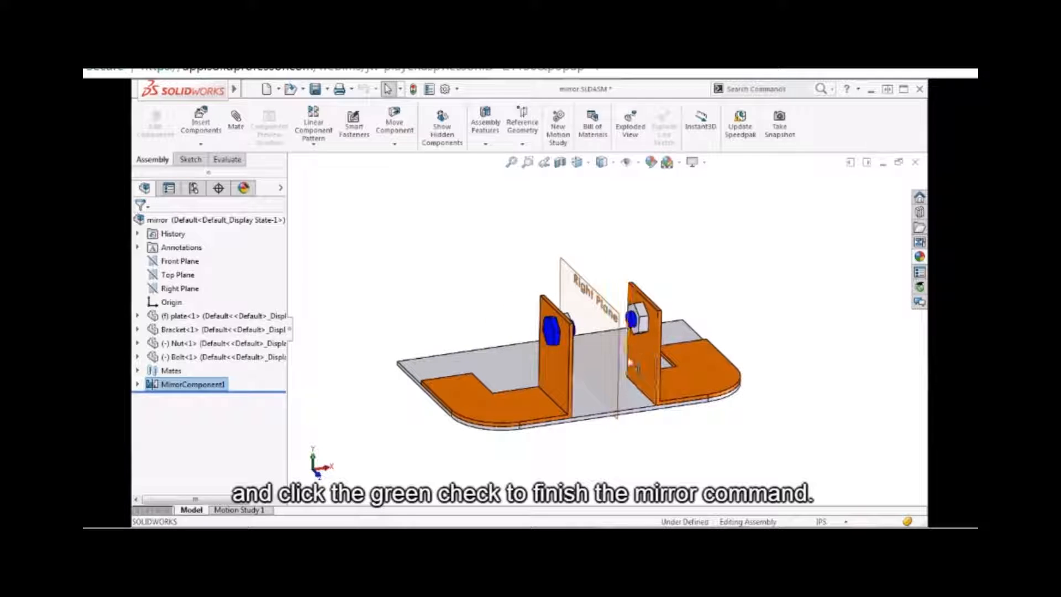
left_click(617, 435)
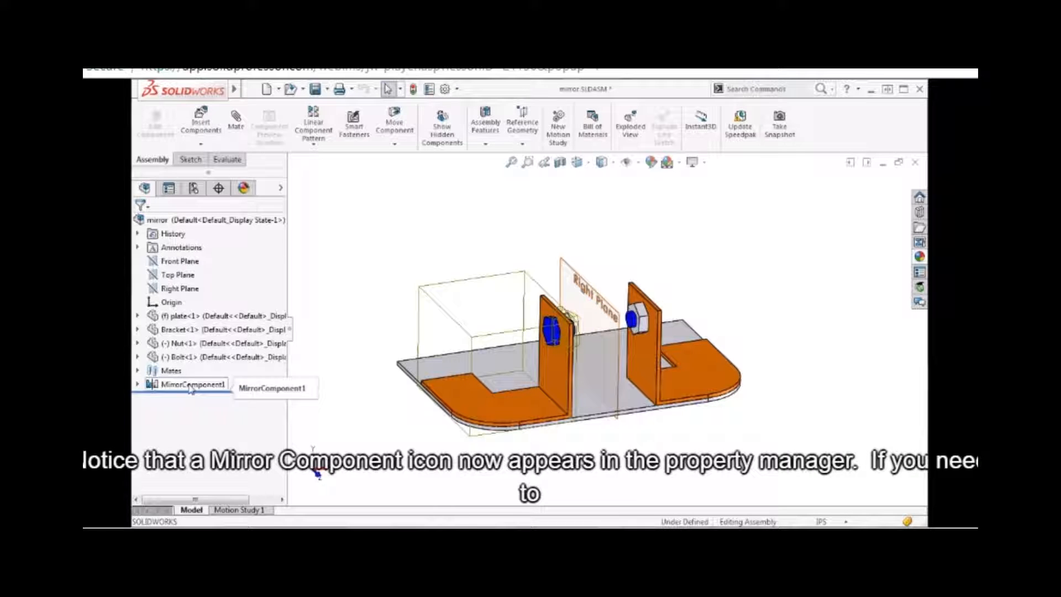
mouse_move(191, 389)
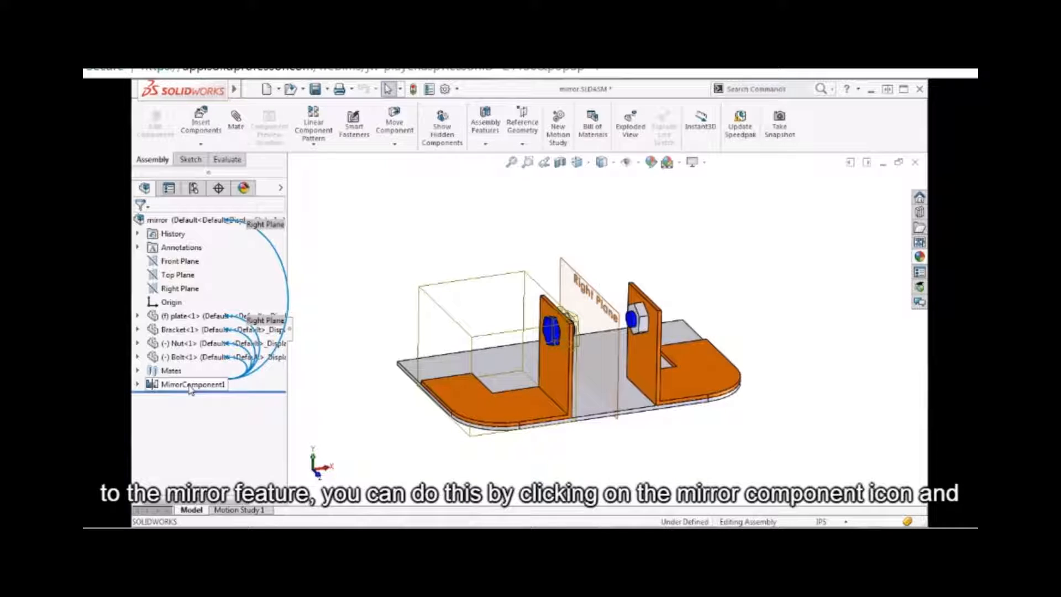
- Open the mirror component feature for editing to review its mirror plane and components, and close it without changes
left_click(190, 385)
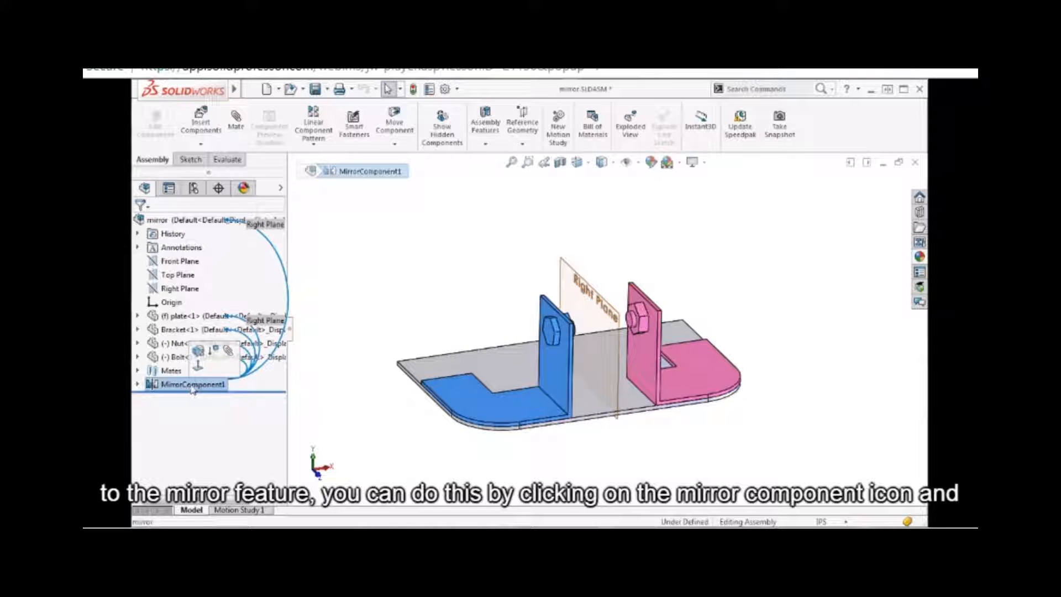
left_click(202, 355)
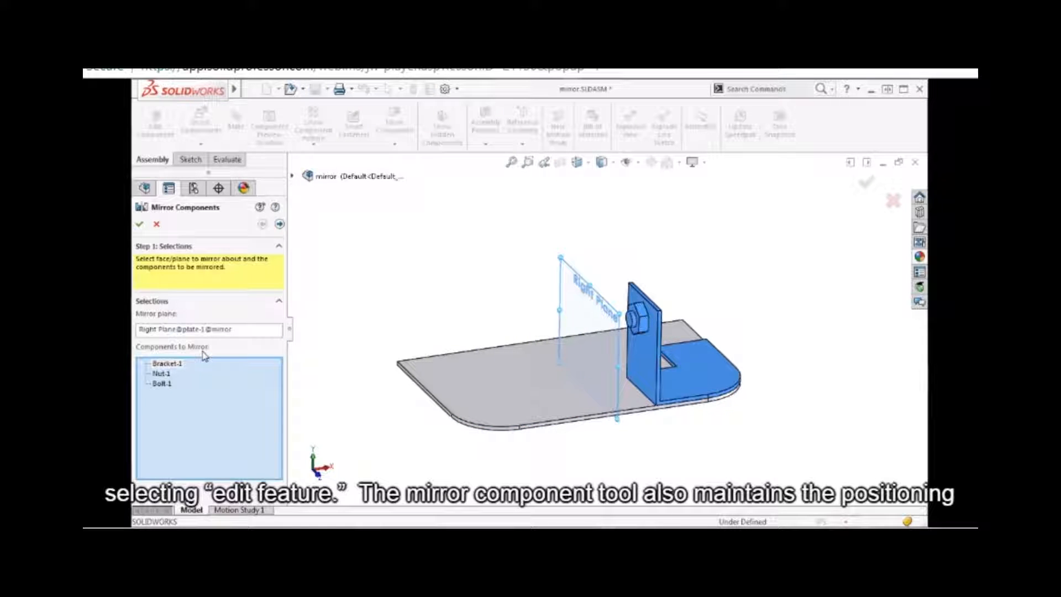
left_click(155, 224)
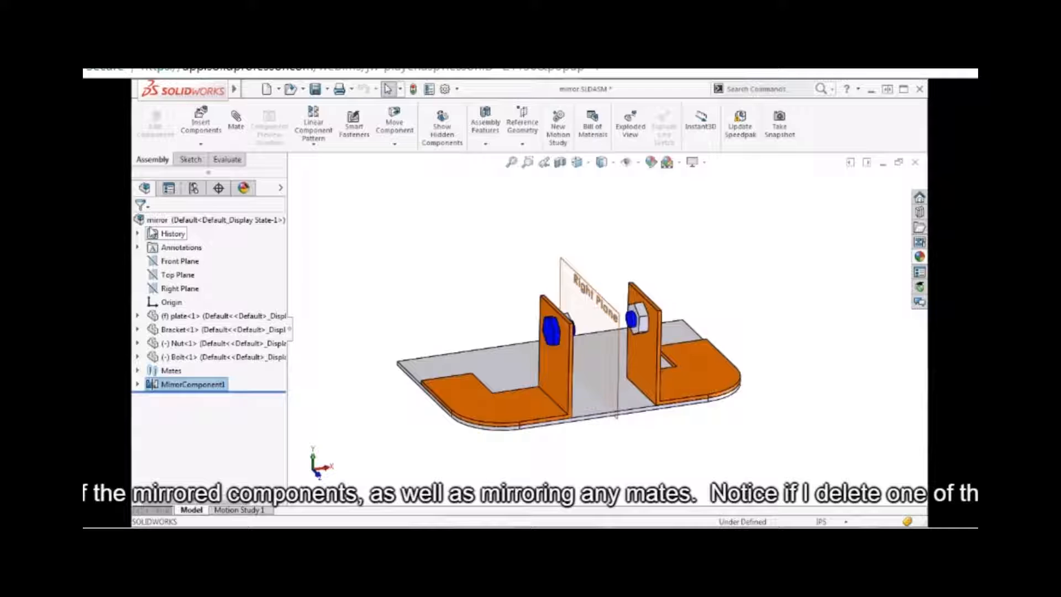
- Delete the Coincident22 mate between the plate and the original bracket, and move that bracket slightly across the plate
left_click(137, 370)
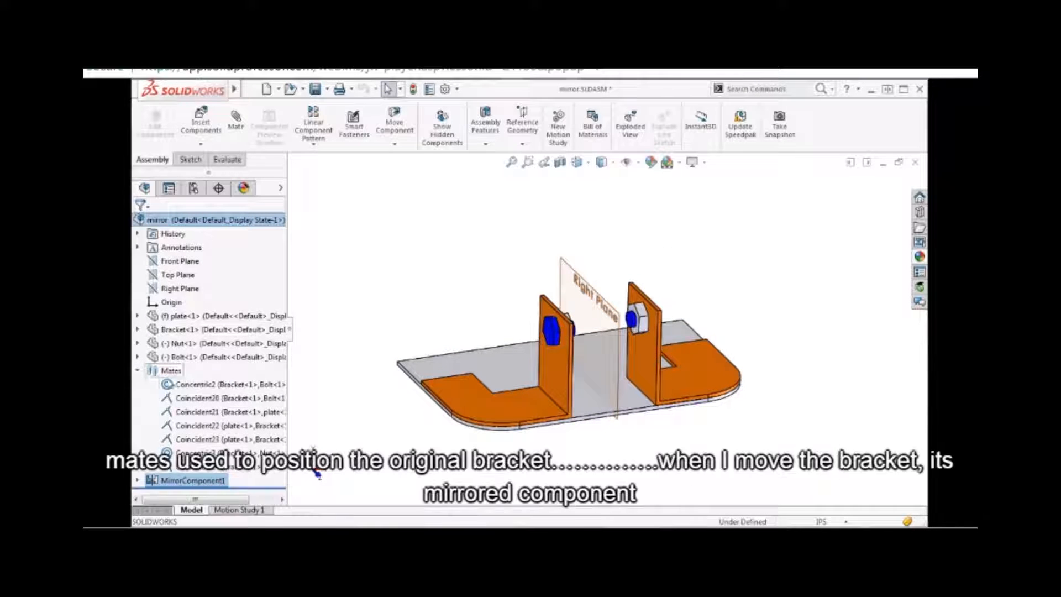
right_click(195, 425)
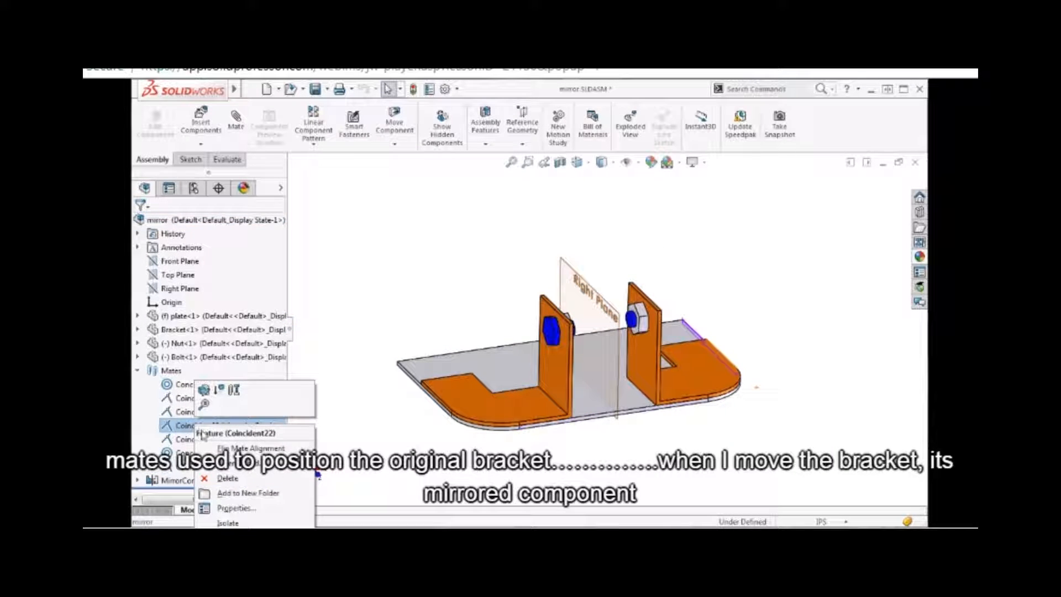
left_click(227, 478)
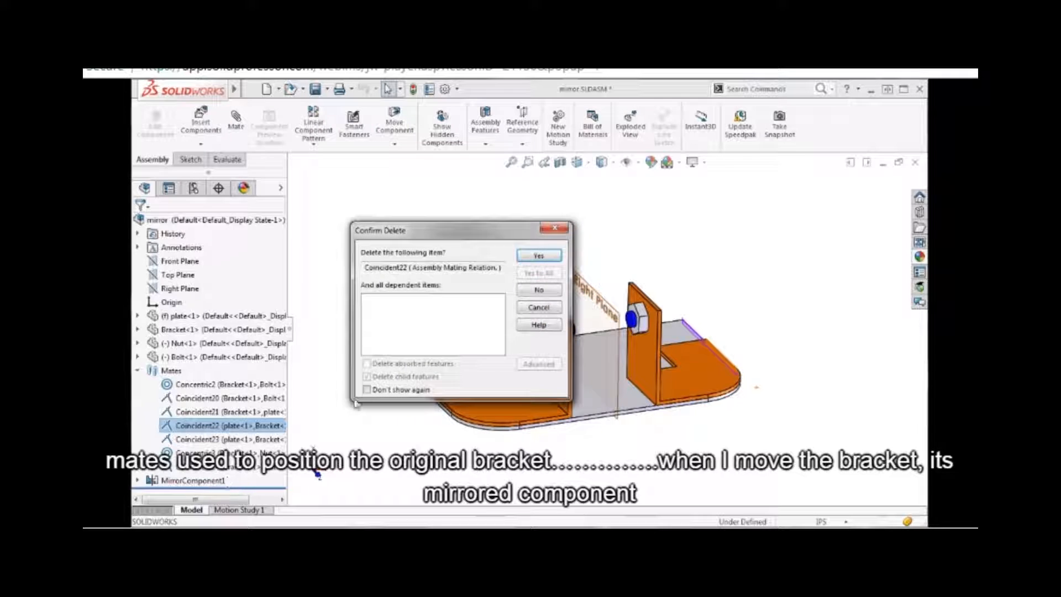
left_click(539, 256)
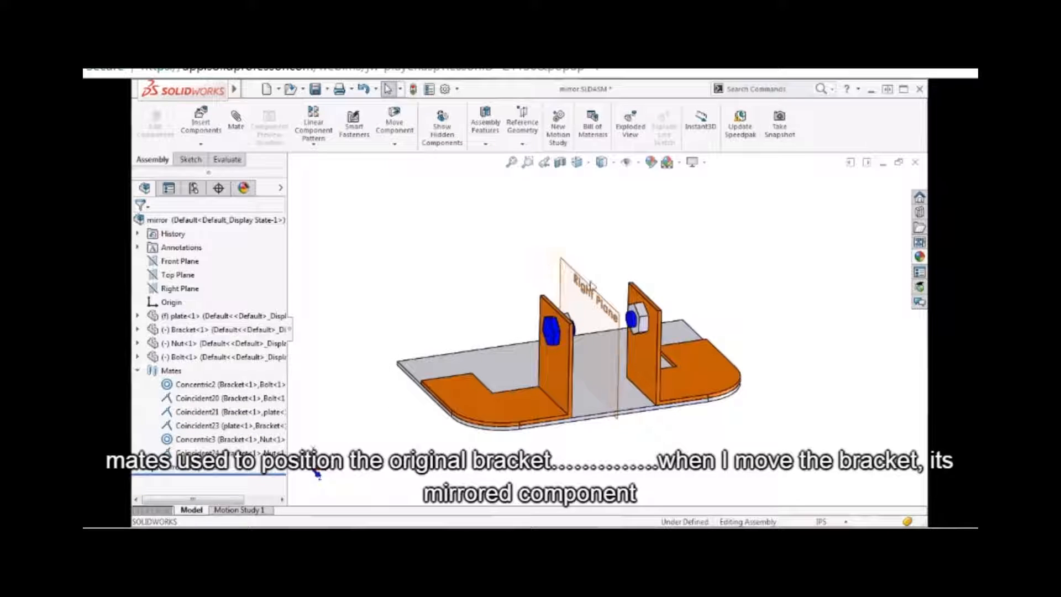
left_click(706, 370)
left_click_drag(706, 370, 711, 395)
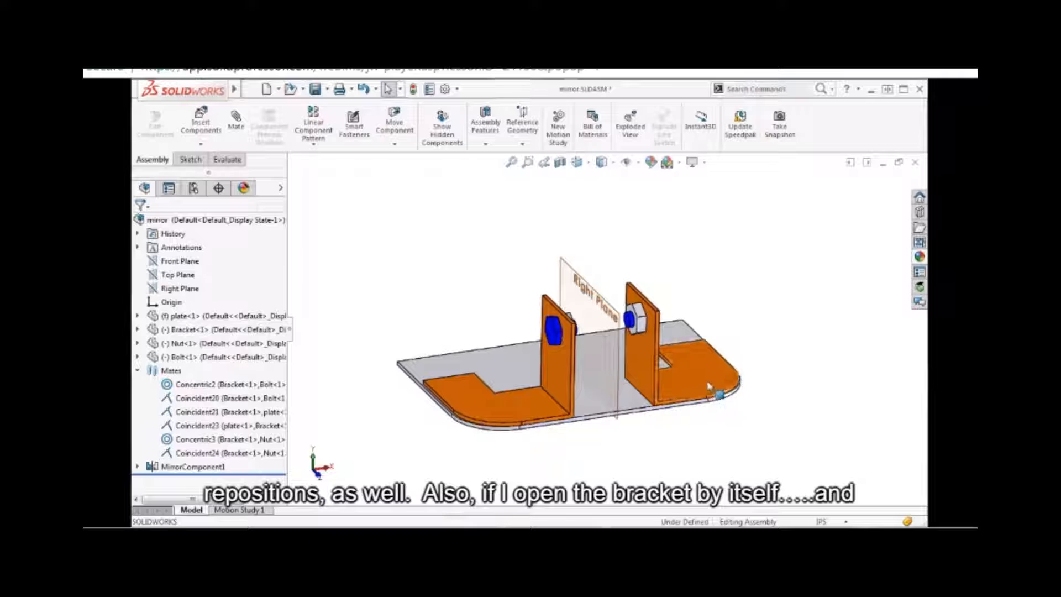
- Open the original bracket as its own part and select the mirrored configuration derived from Default among its configurations
left_click(706, 381)
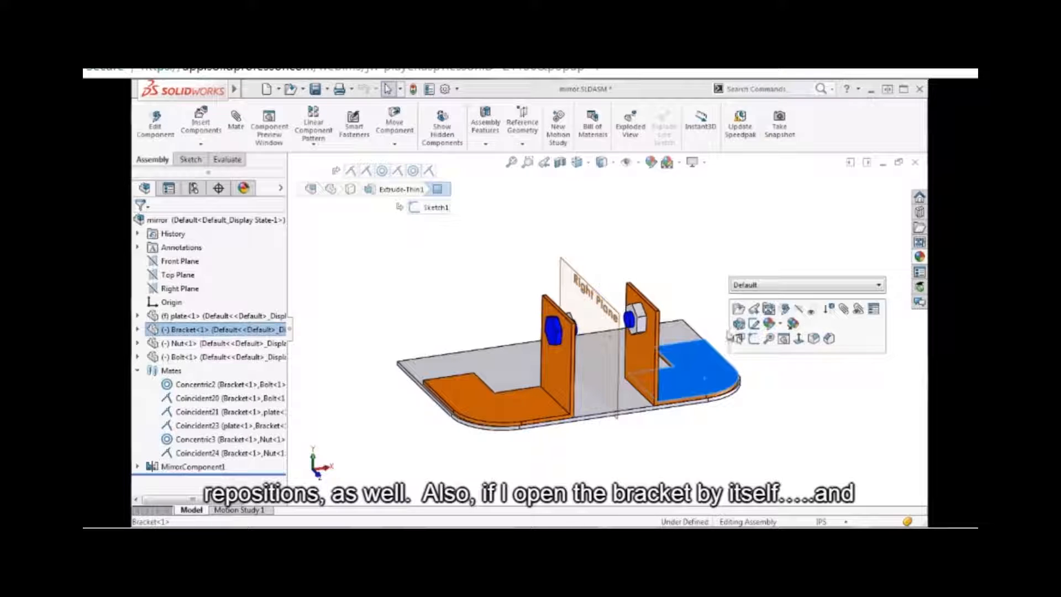
left_click(735, 309)
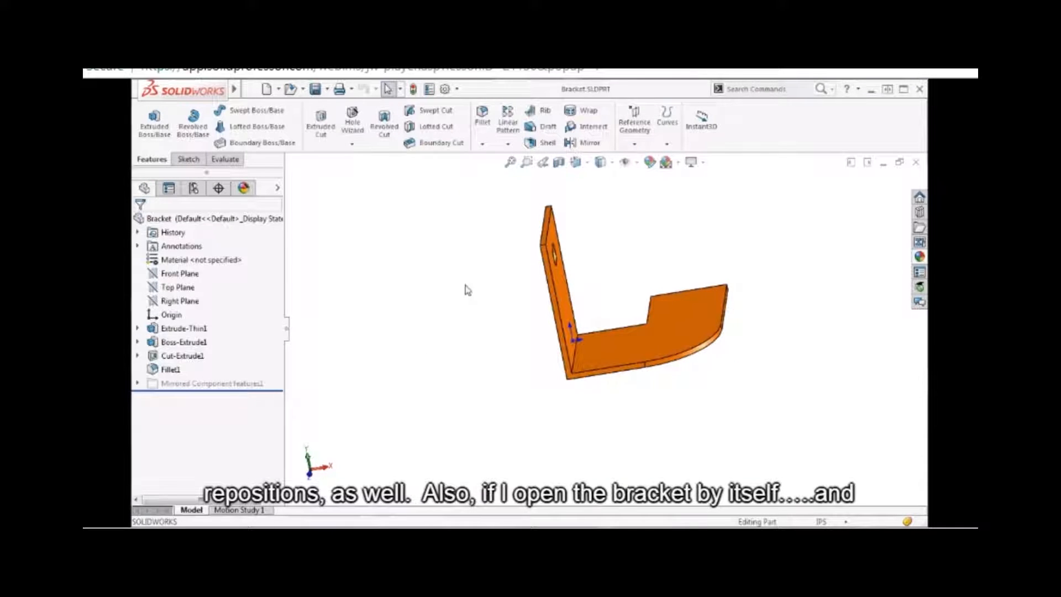
left_click(192, 189)
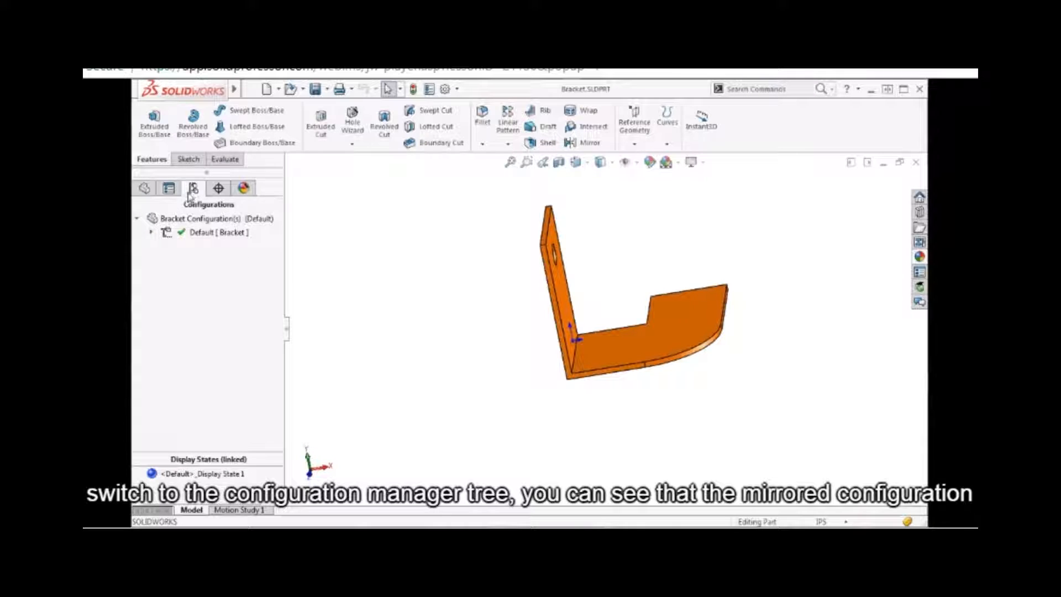
left_click(151, 232)
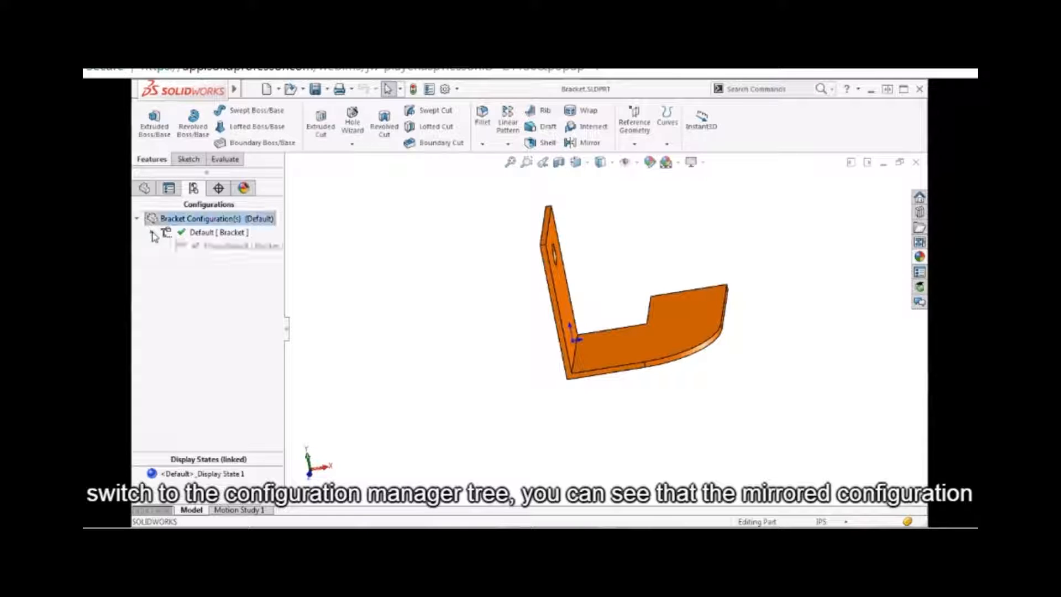
left_click(203, 250)
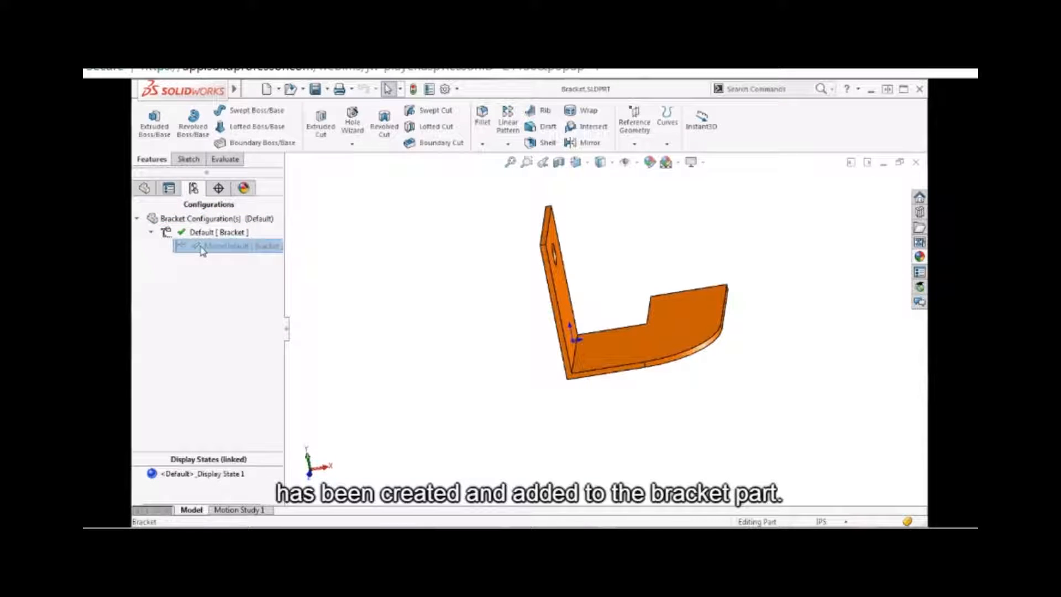